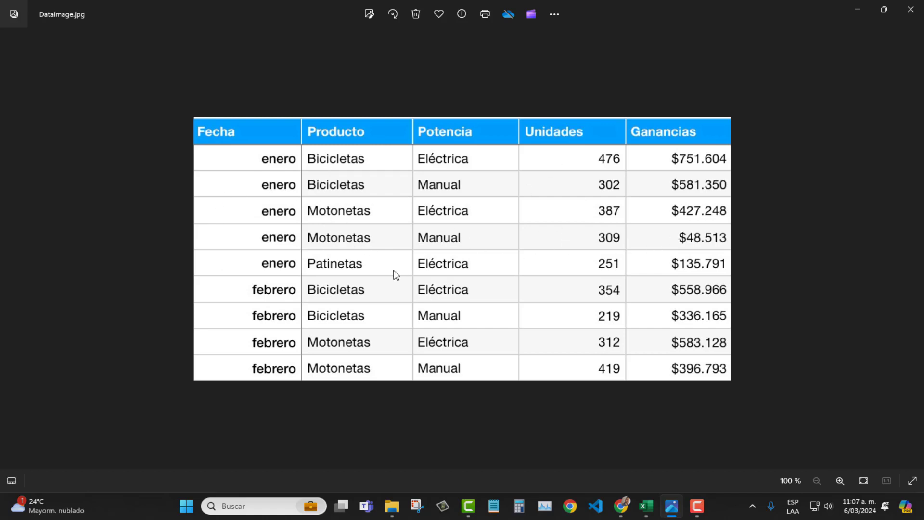
Minimize the Dataimage.jpg viewer and switch to the empty Hoja2 sheet in Excel
{"action": "left_click", "coordinate": [889, 11]}
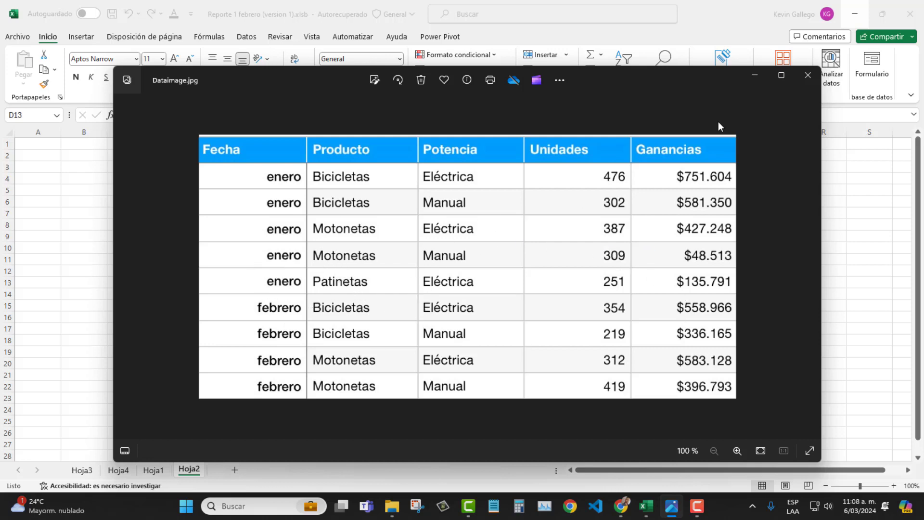
{"action": "left_click", "coordinate": [754, 82]}
{"action": "left_click", "coordinate": [295, 270]}
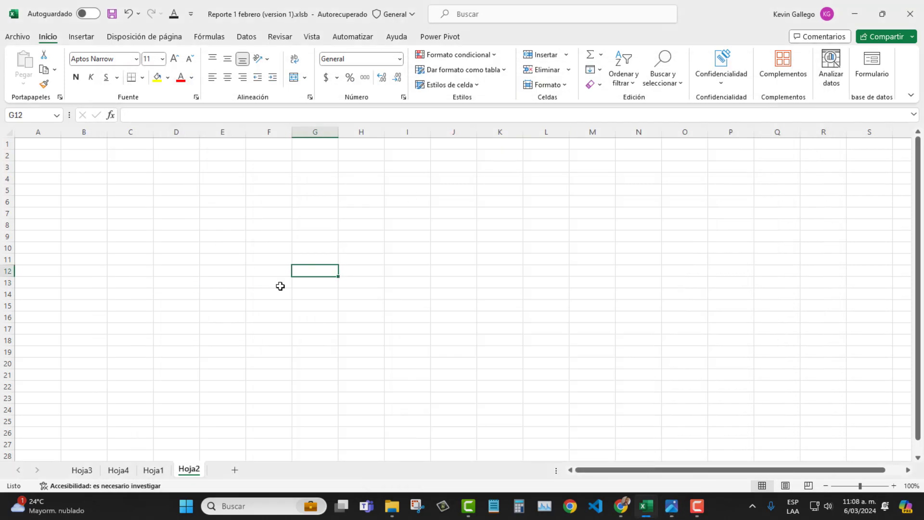
{"action": "left_click_drag", "start_coordinate": [220, 216], "coordinate": [697, 359]}
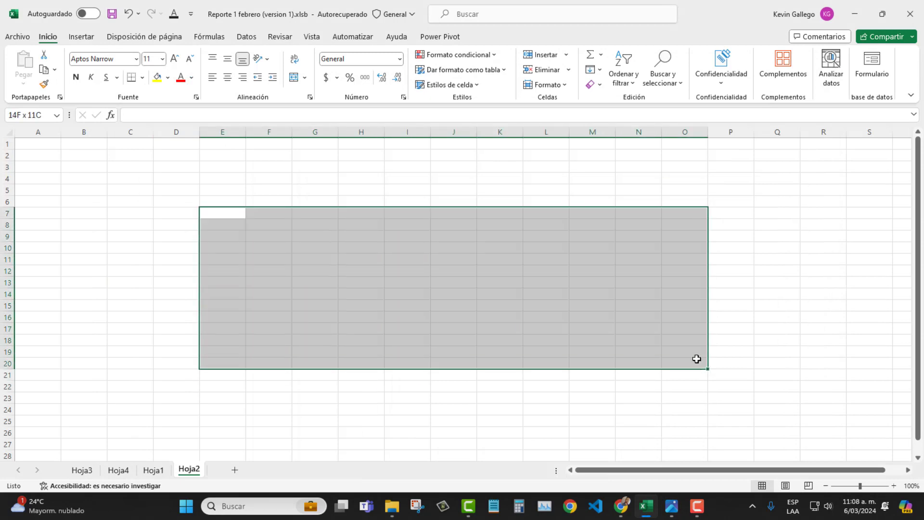
Insert the picture Dataimage.jpg from this device, placed over the cells starting at E5
{"action": "left_click", "coordinate": [215, 192]}
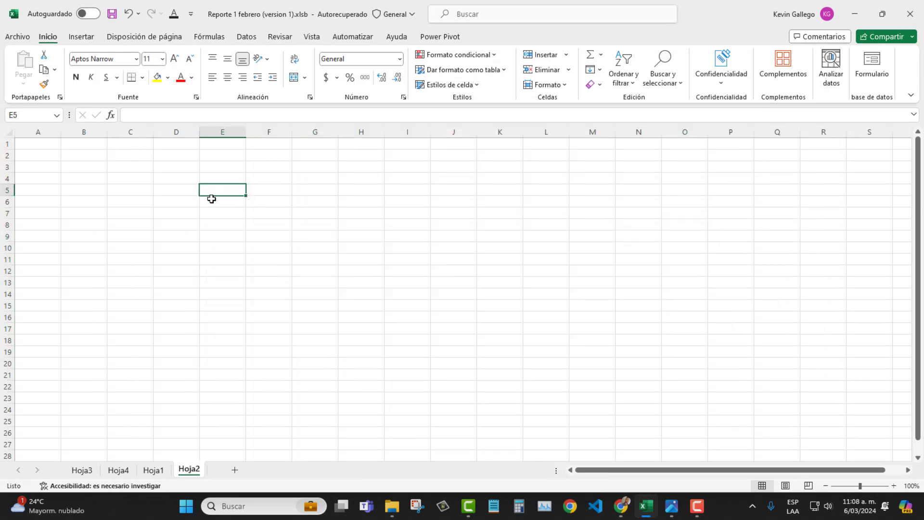
{"action": "left_click", "coordinate": [83, 37]}
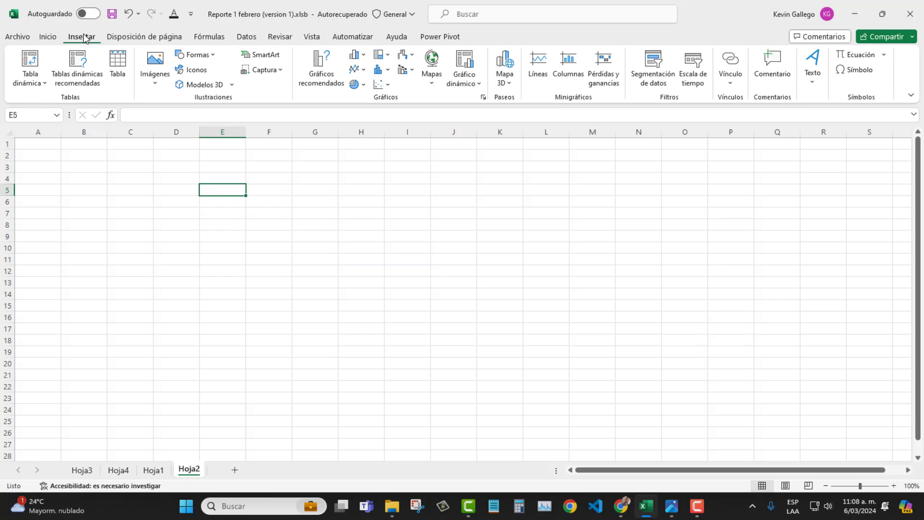
{"action": "left_click", "coordinate": [147, 66]}
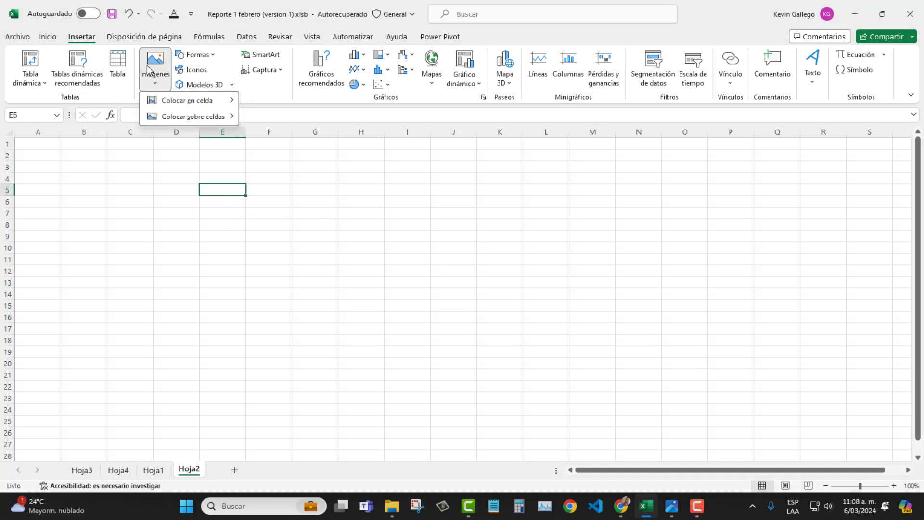
{"action": "mouse_move", "coordinate": [162, 99]}
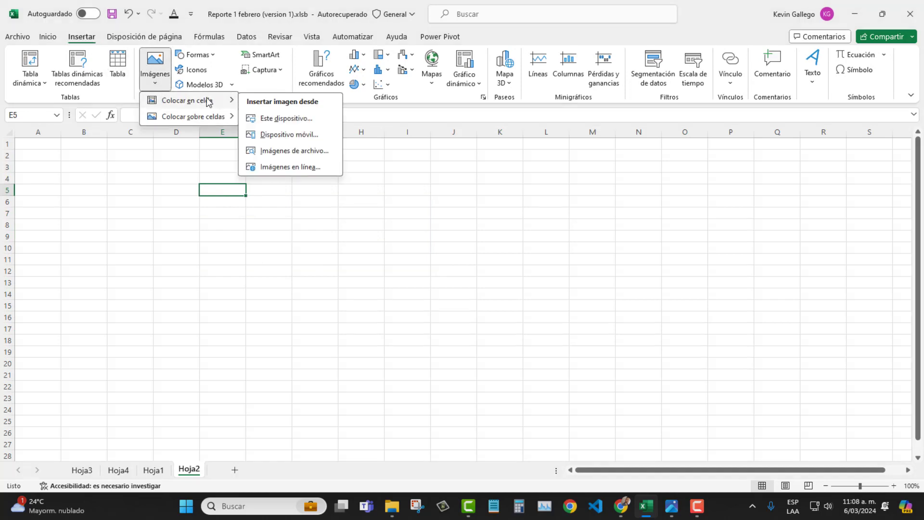
{"action": "mouse_move", "coordinate": [234, 121]}
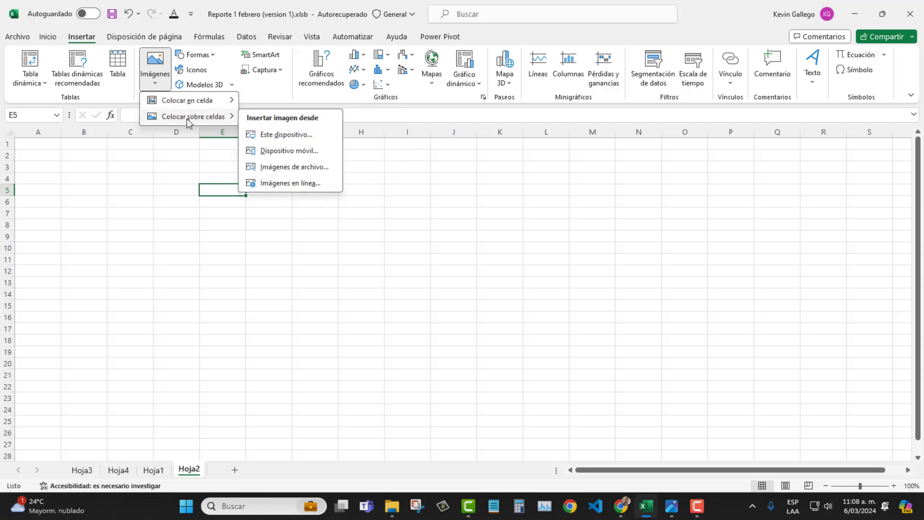
{"action": "left_click", "coordinate": [284, 137]}
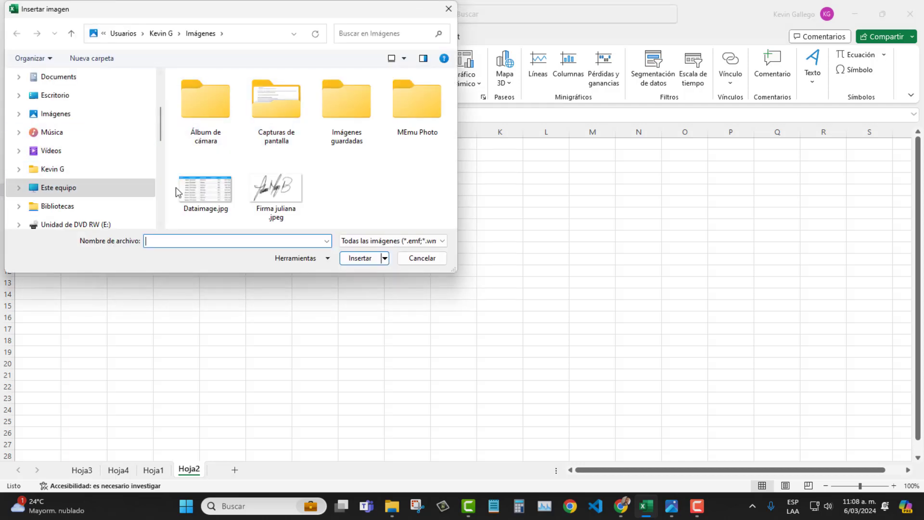
{"action": "double_click", "coordinate": [198, 191]}
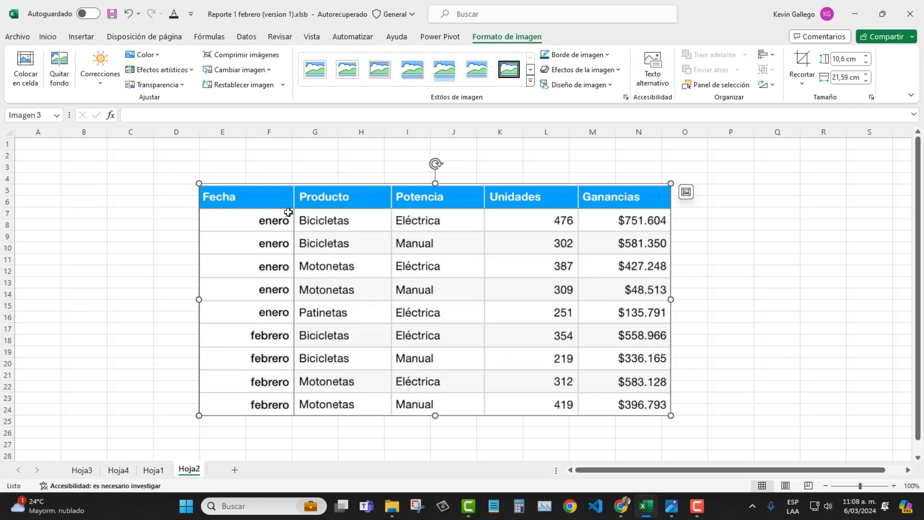
Shrink the inserted picture to about 8,55 × 17,41 cm and move it over columns K to S, leaving cell A7 selected
{"action": "left_click_drag", "start_coordinate": [199, 415], "coordinate": [337, 370]}
{"action": "left_click_drag", "start_coordinate": [342, 194], "coordinate": [562, 206]}
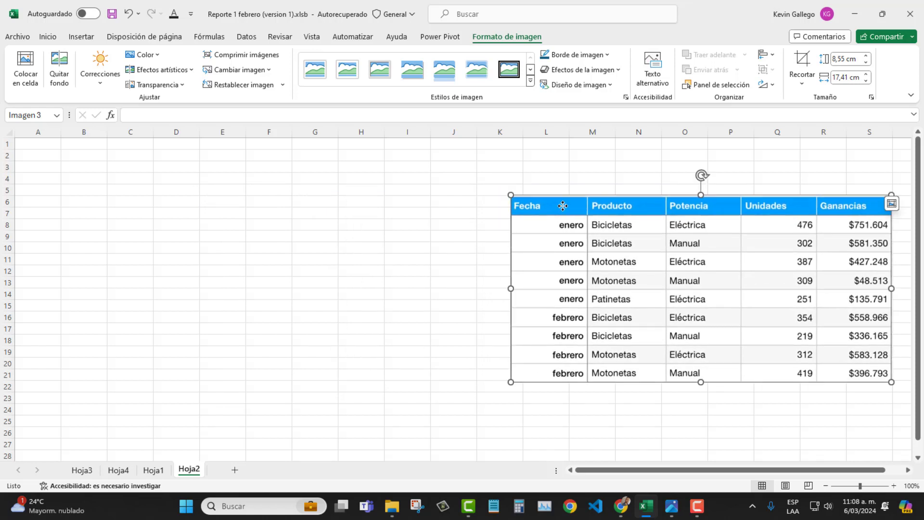
{"action": "left_click", "coordinate": [28, 212]}
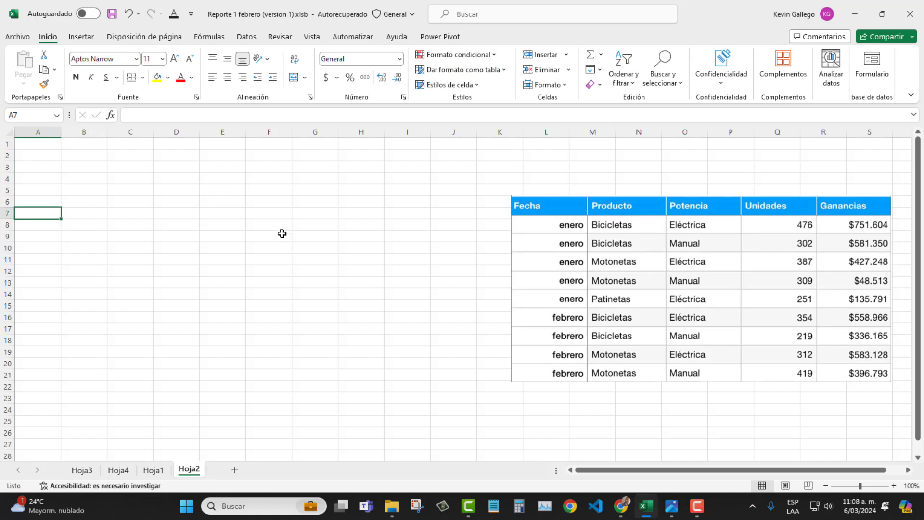
{"action": "left_click", "coordinate": [85, 39]}
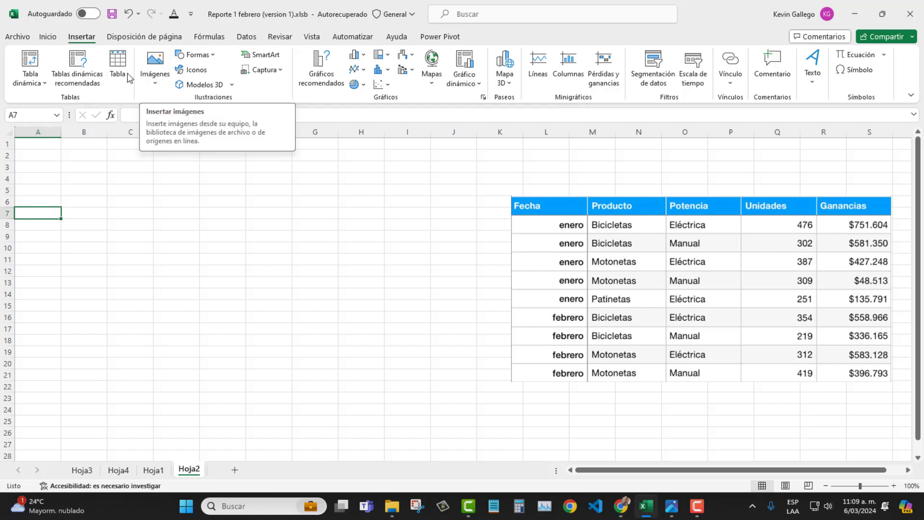
{"action": "left_click", "coordinate": [247, 38]}
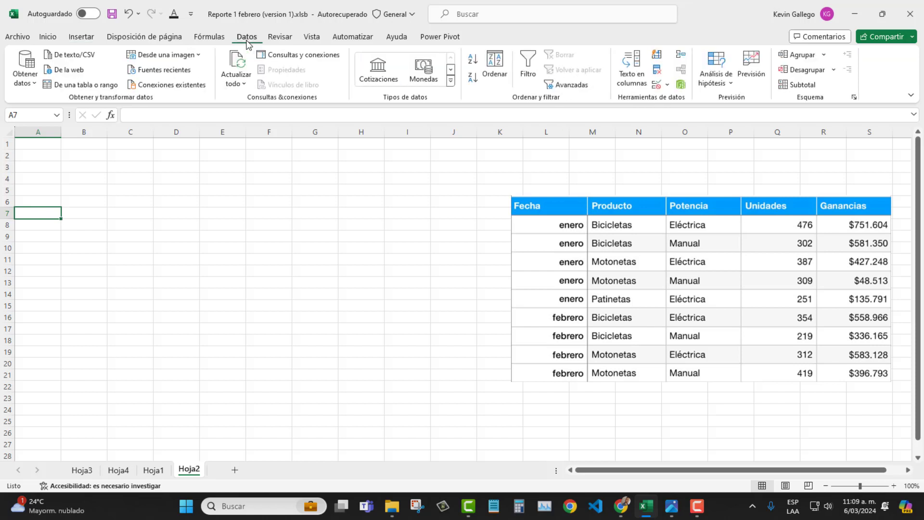
{"action": "left_click", "coordinate": [197, 57]}
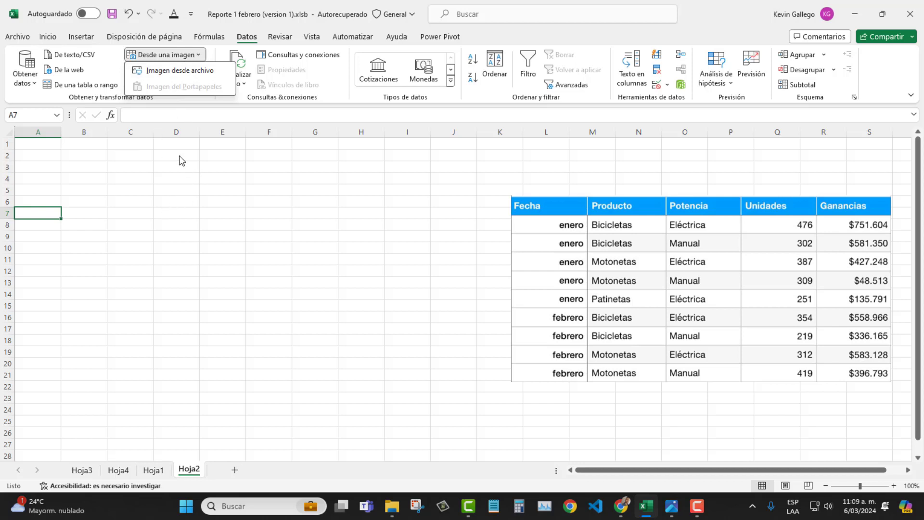
{"action": "left_click", "coordinate": [80, 37]}
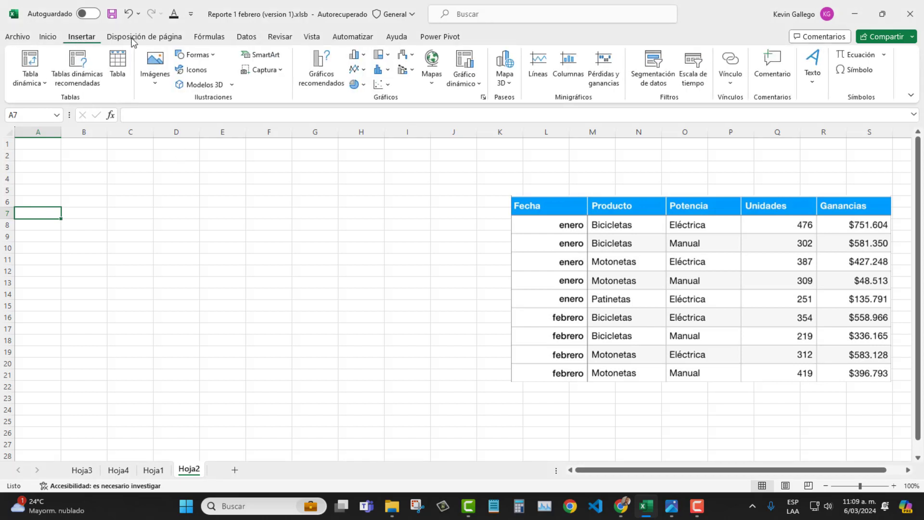
Load Dataimage.jpg as the source file for importing data from an image
{"action": "left_click", "coordinate": [245, 39]}
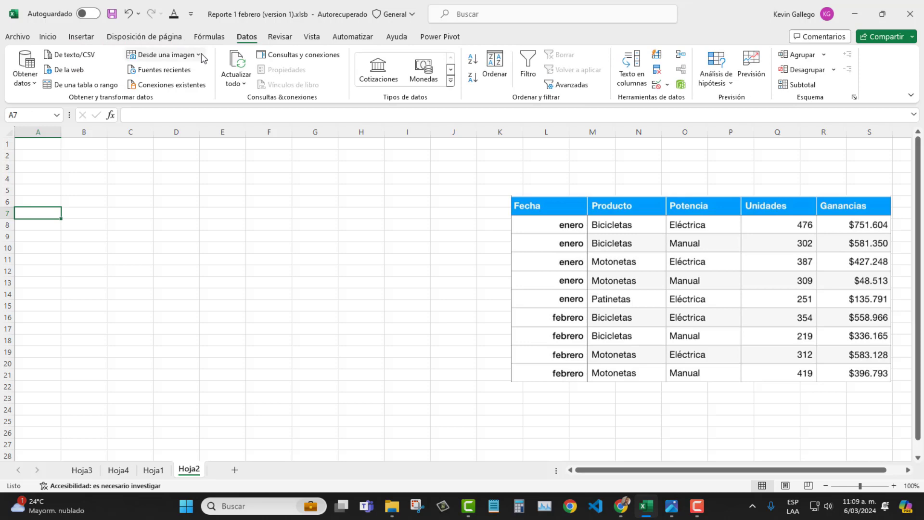
{"action": "left_click", "coordinate": [201, 53]}
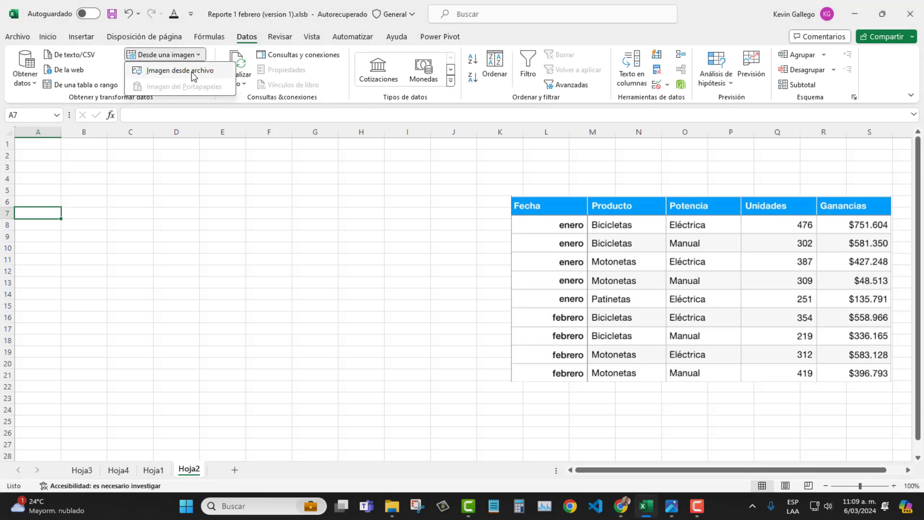
{"action": "left_click", "coordinate": [193, 76]}
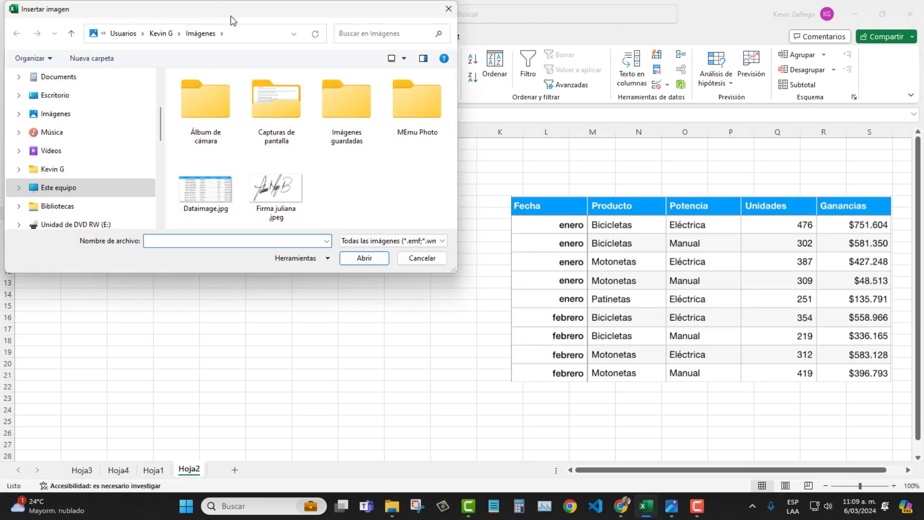
{"action": "left_click_drag", "start_coordinate": [230, 16], "coordinate": [308, 148]}
{"action": "left_click", "coordinate": [295, 315]}
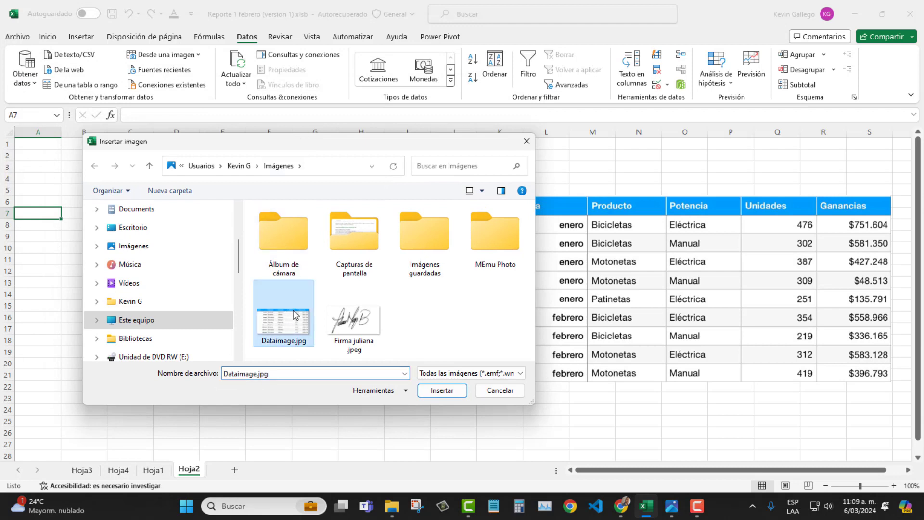
{"action": "left_click", "coordinate": [440, 391]}
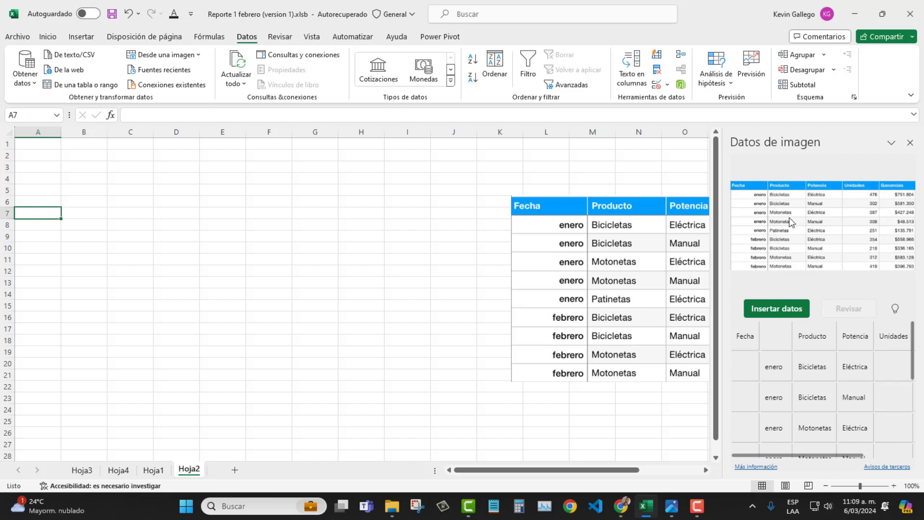
Review the rows and columns of the data extracted from the image, comparing the 219 units cell with the source picture
{"action": "scroll", "coordinate": [811, 380], "scroll_direction": "down", "scroll_amount": 3}
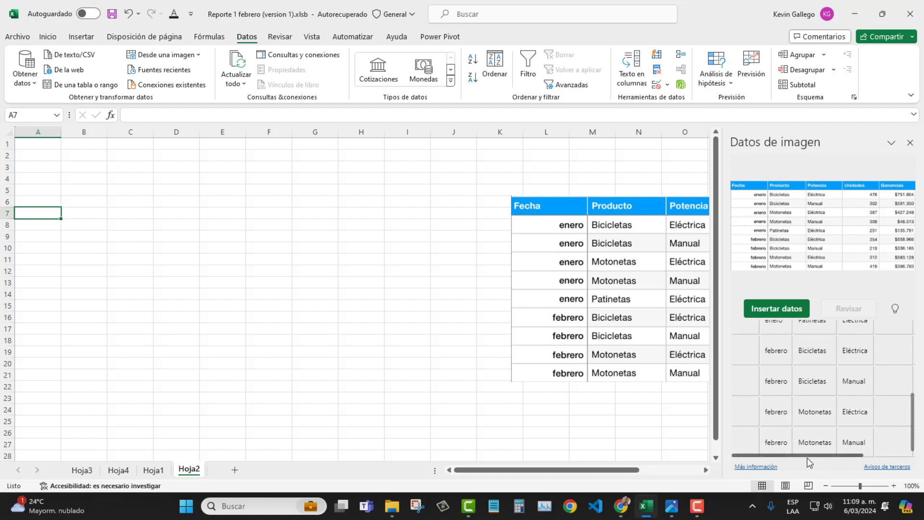
{"action": "left_click_drag", "start_coordinate": [808, 456], "coordinate": [840, 454]}
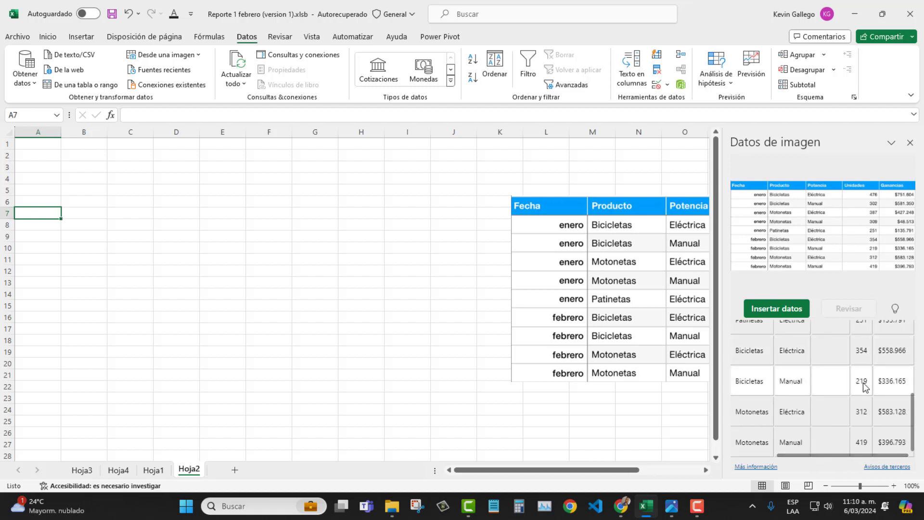
{"action": "left_click", "coordinate": [864, 388]}
{"action": "left_click", "coordinate": [824, 395]}
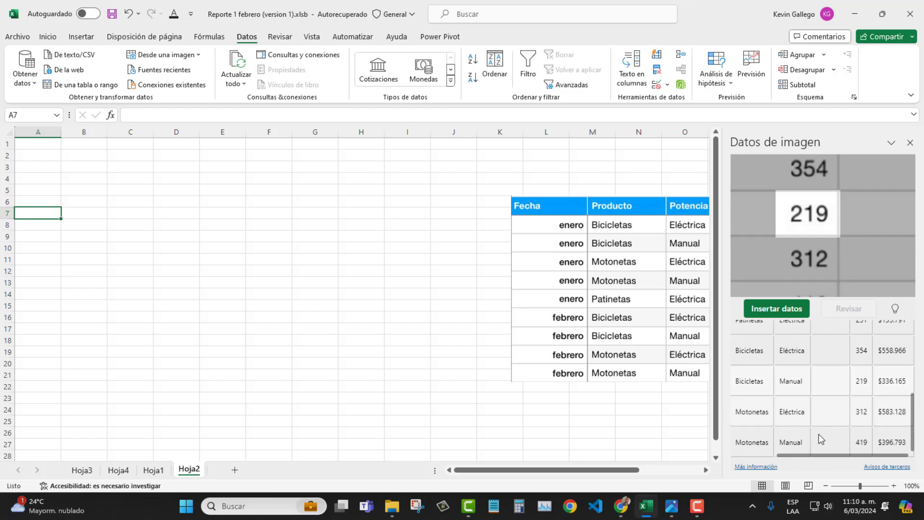
{"action": "left_click_drag", "start_coordinate": [828, 455], "coordinate": [759, 450]}
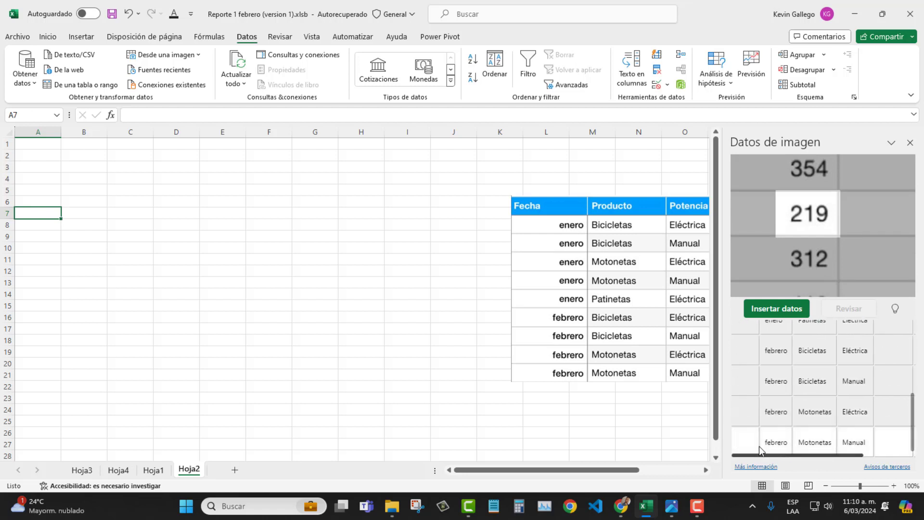
{"action": "scroll", "coordinate": [779, 371], "scroll_direction": "up", "scroll_amount": 2}
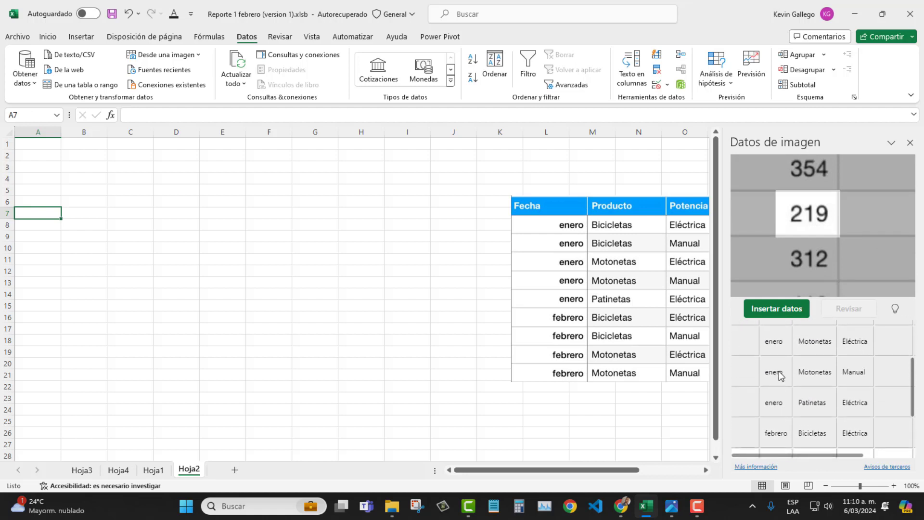
{"action": "scroll", "coordinate": [779, 371], "scroll_direction": "up", "scroll_amount": 2}
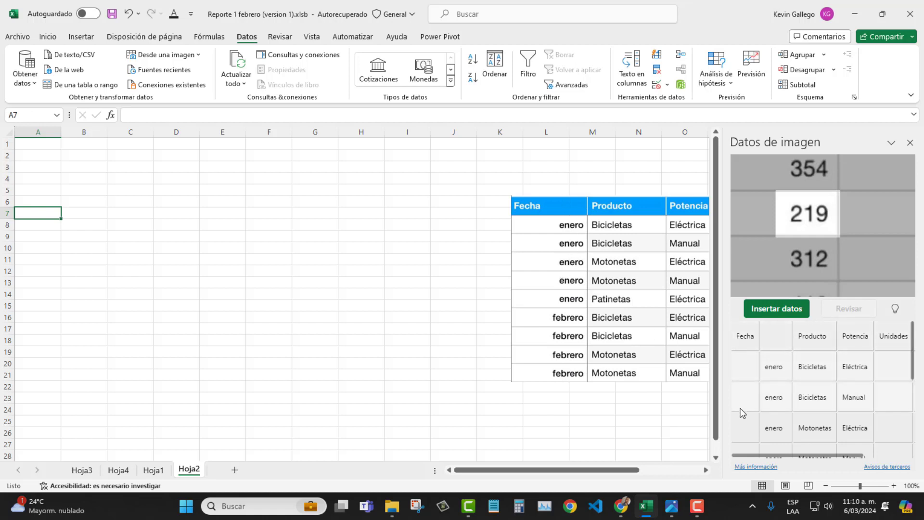
Clear the Fecha header from the first extracted column and enter "Fecha" as the header above the months column
{"action": "left_click", "coordinate": [745, 338]}
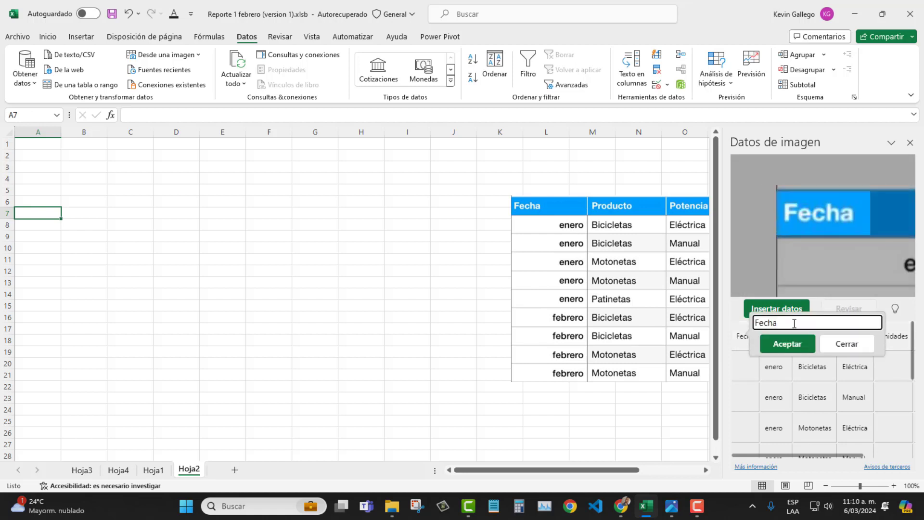
{"action": "key", "text": "ctrl+a"}
{"action": "key", "text": "BackSpace"}
{"action": "left_click", "coordinate": [795, 344]}
{"action": "left_click", "coordinate": [759, 338]}
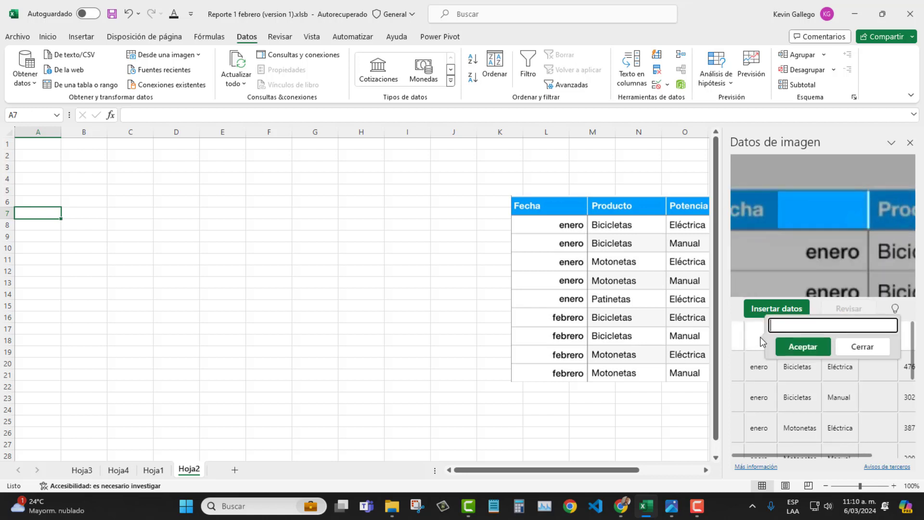
{"action": "type", "text": "Fecha"}
{"action": "left_click", "coordinate": [799, 346]}
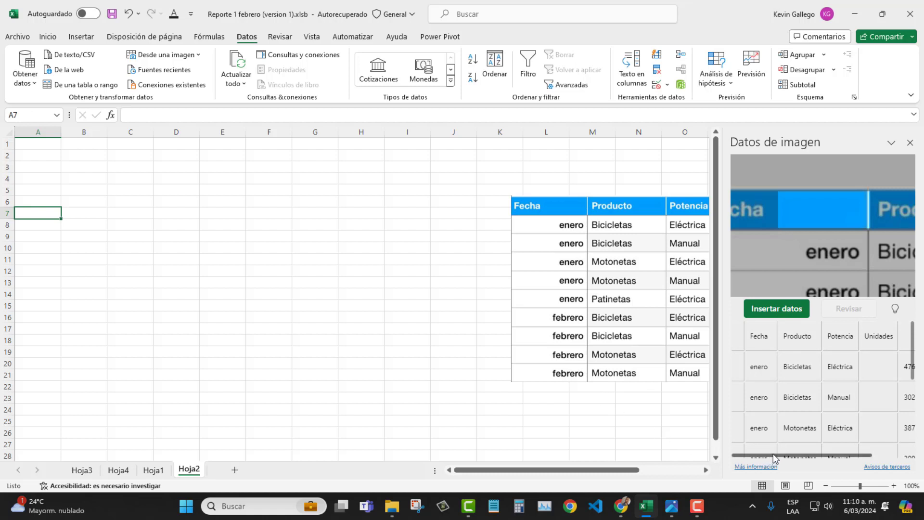
Check the remaining extracted columns and insert the image data into the sheet starting at cell A7
{"action": "left_click_drag", "start_coordinate": [773, 454], "coordinate": [814, 457]}
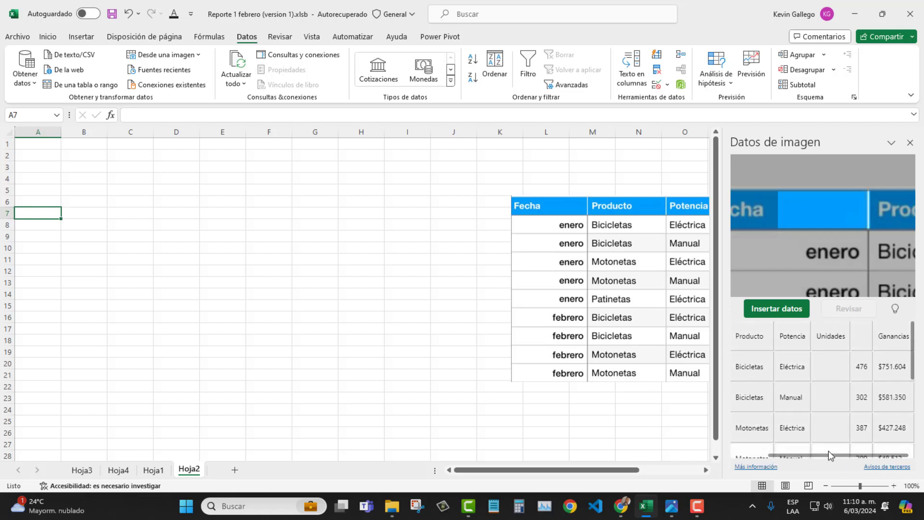
{"action": "left_click_drag", "start_coordinate": [825, 455], "coordinate": [739, 456]}
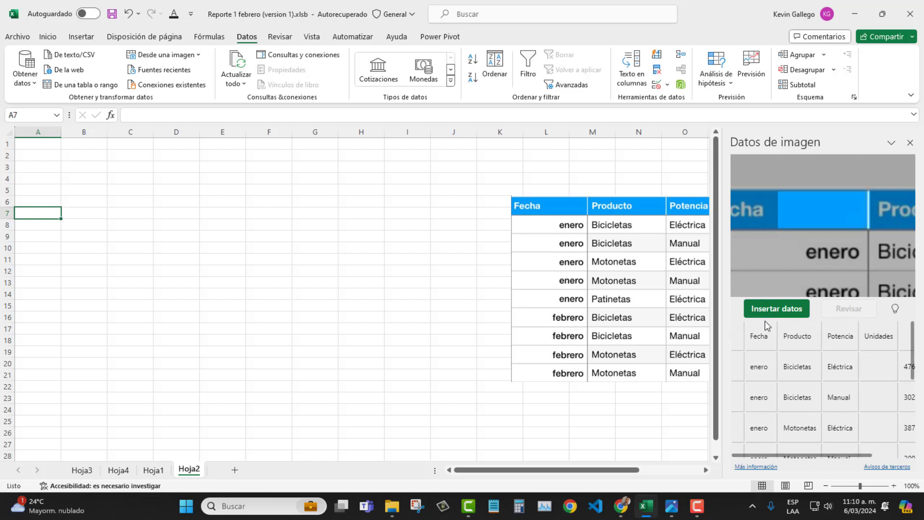
{"action": "left_click", "coordinate": [777, 311]}
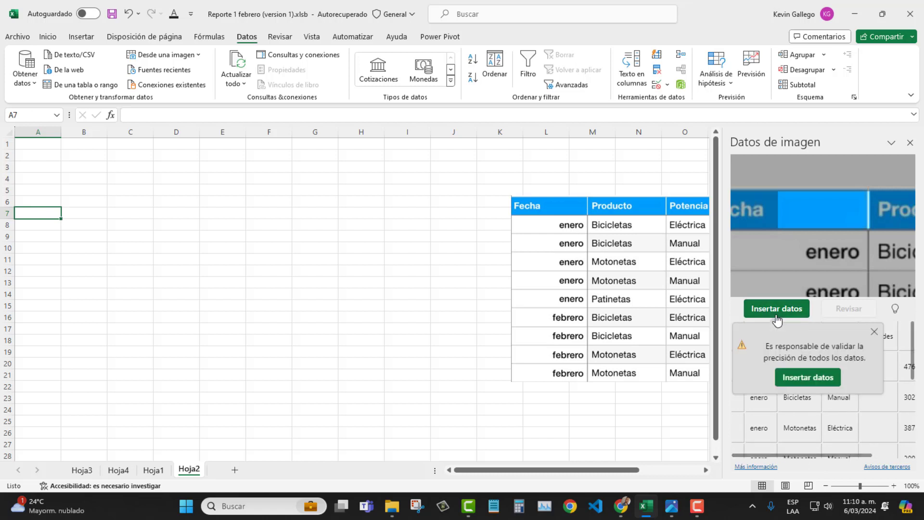
{"action": "left_click", "coordinate": [808, 380]}
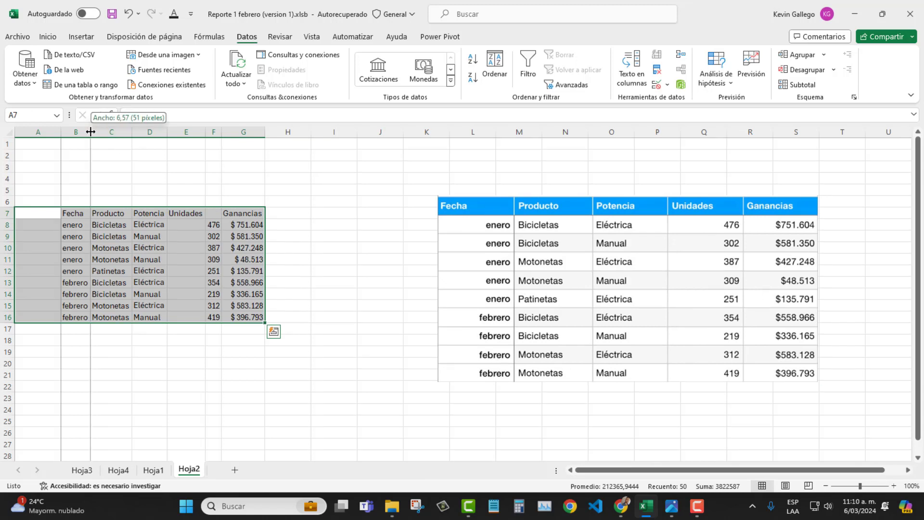
{"action": "left_click", "coordinate": [132, 133]}
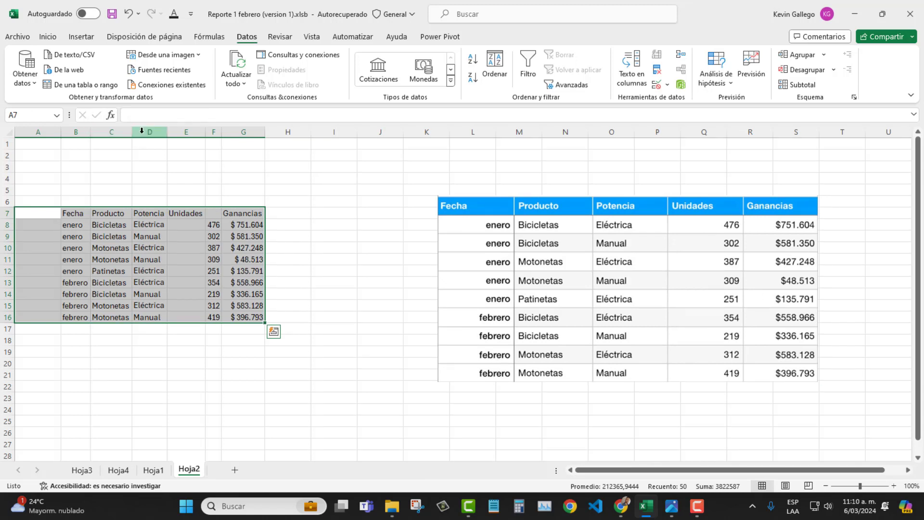
Widen the units column F and the Ganancias column G of the inserted data
{"action": "left_click", "coordinate": [166, 134]}
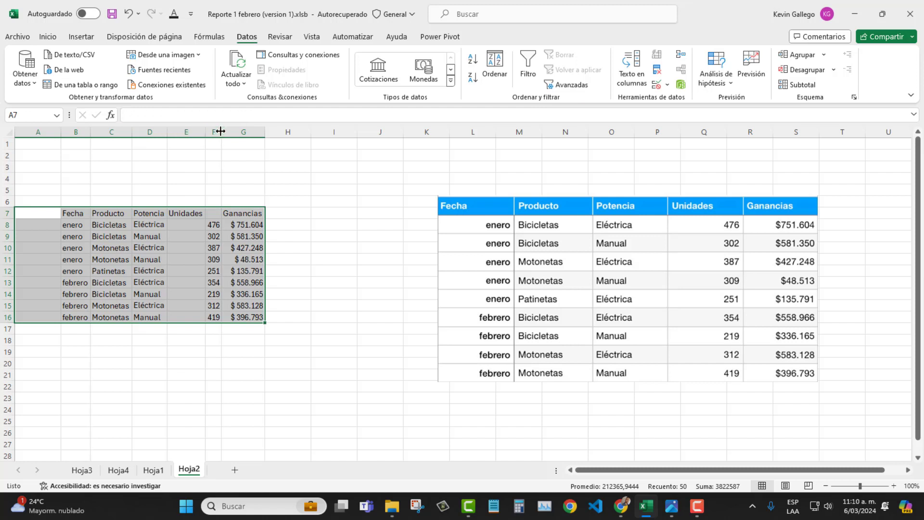
{"action": "left_click_drag", "start_coordinate": [222, 133], "coordinate": [252, 134]}
{"action": "left_click_drag", "start_coordinate": [295, 134], "coordinate": [311, 134]}
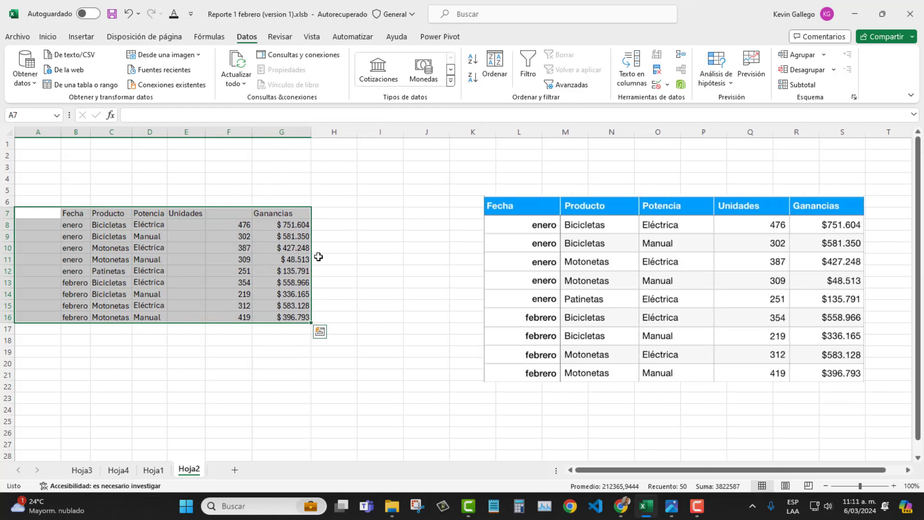
Move the Unidades header from E7 to F7 above the unit figures and delete the empty column E
{"action": "left_click", "coordinate": [187, 212]}
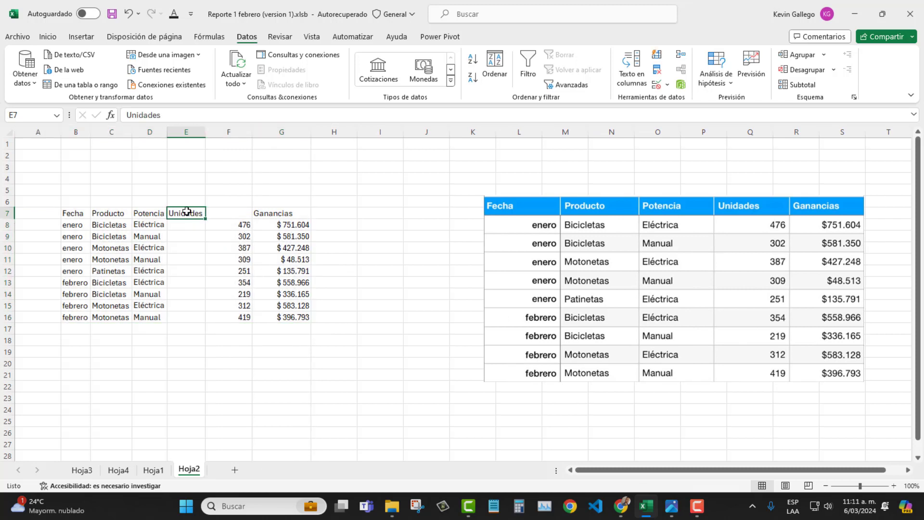
{"action": "left_click_drag", "start_coordinate": [187, 212], "coordinate": [223, 215]}
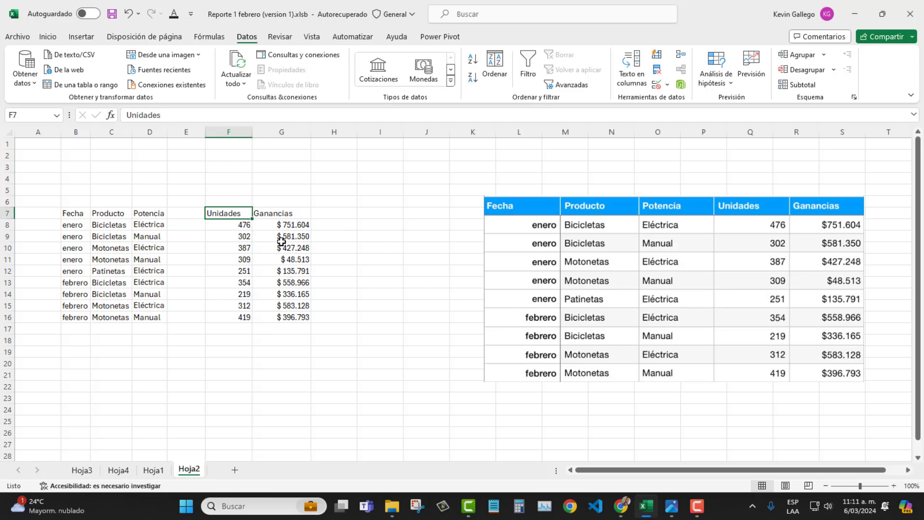
{"action": "left_click", "coordinate": [186, 132]}
{"action": "right_click", "coordinate": [187, 133]}
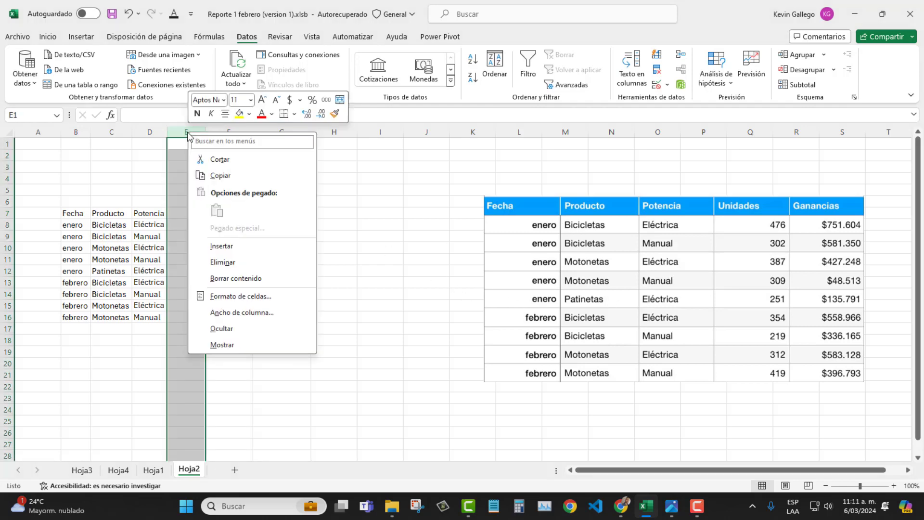
{"action": "left_click", "coordinate": [216, 262]}
Convert the range B7:F16 into a table with headers
{"action": "left_click_drag", "start_coordinate": [61, 216], "coordinate": [254, 316]}
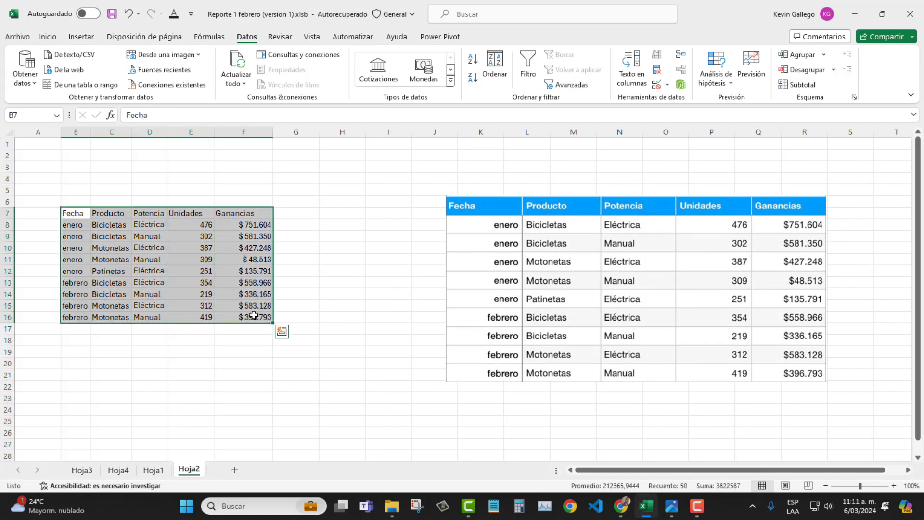
{"action": "key", "text": "ctrl+t"}
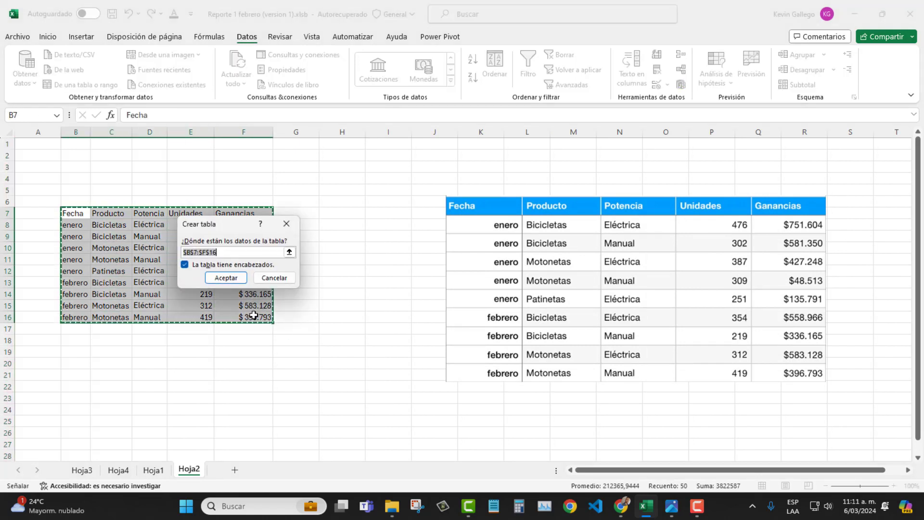
{"action": "left_click", "coordinate": [225, 278]}
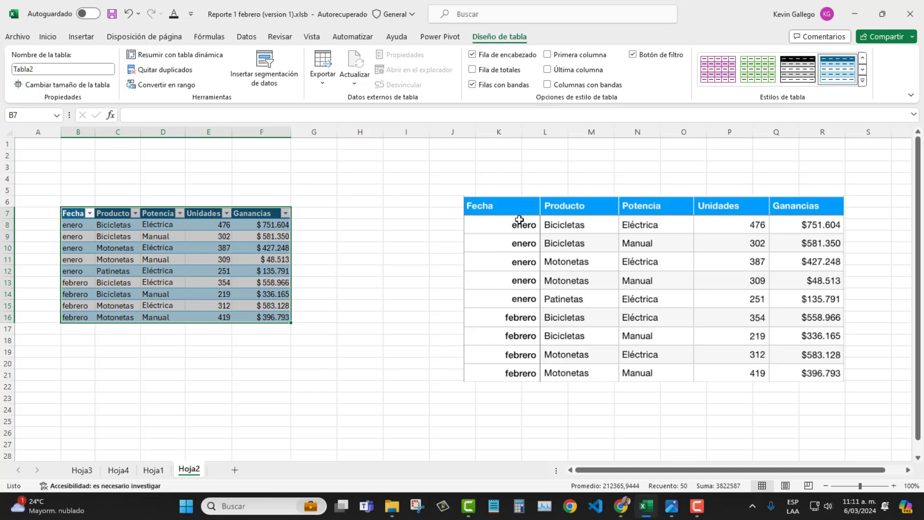
{"action": "left_click", "coordinate": [576, 293]}
{"action": "left_click", "coordinate": [127, 236]}
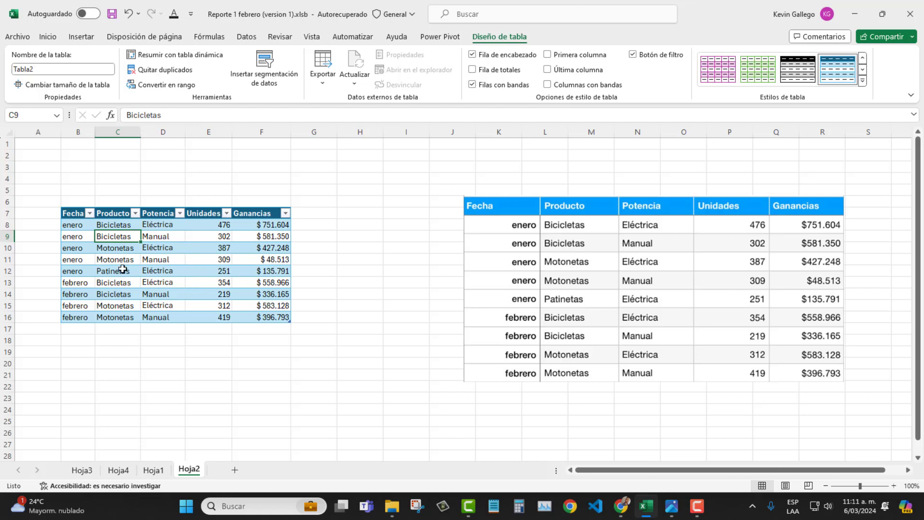
{"action": "left_click_drag", "start_coordinate": [77, 248], "coordinate": [253, 305]}
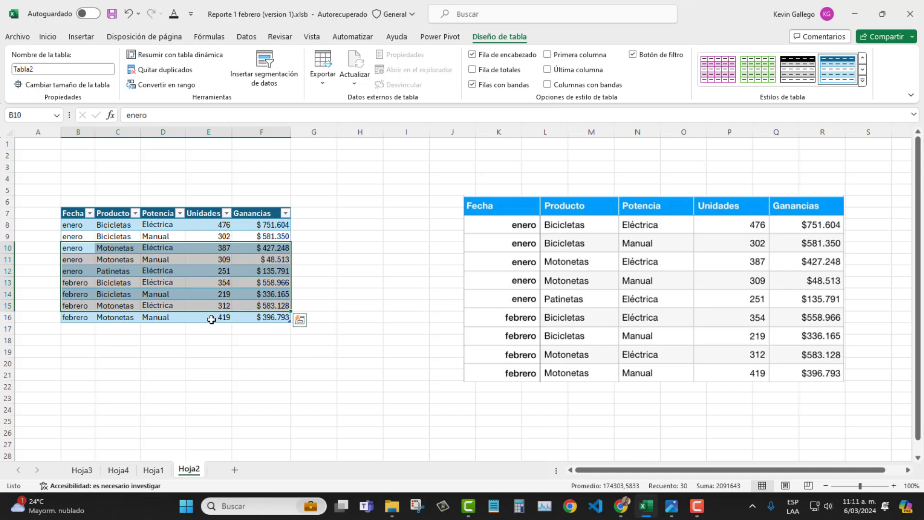
{"action": "left_click_drag", "start_coordinate": [81, 317], "coordinate": [261, 232]}
{"action": "left_click", "coordinate": [76, 247]}
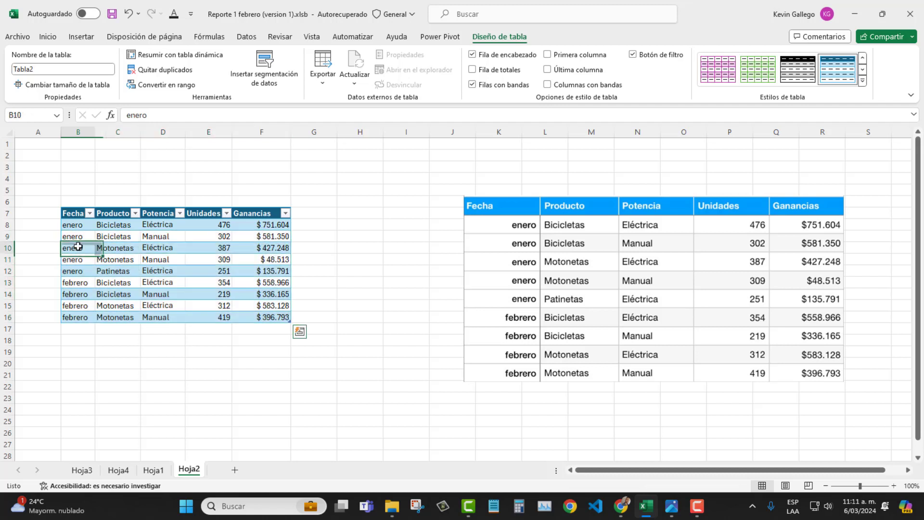